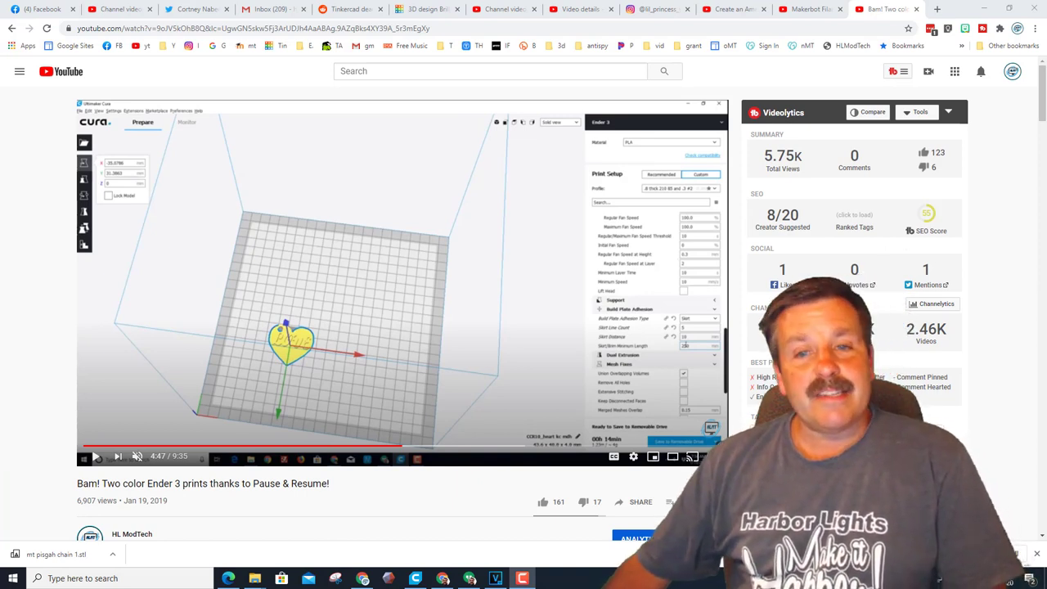
Step: Scroll further down the earlier two-colour Ender 3 YouTube video page
scroll(551, 497, down, 3)
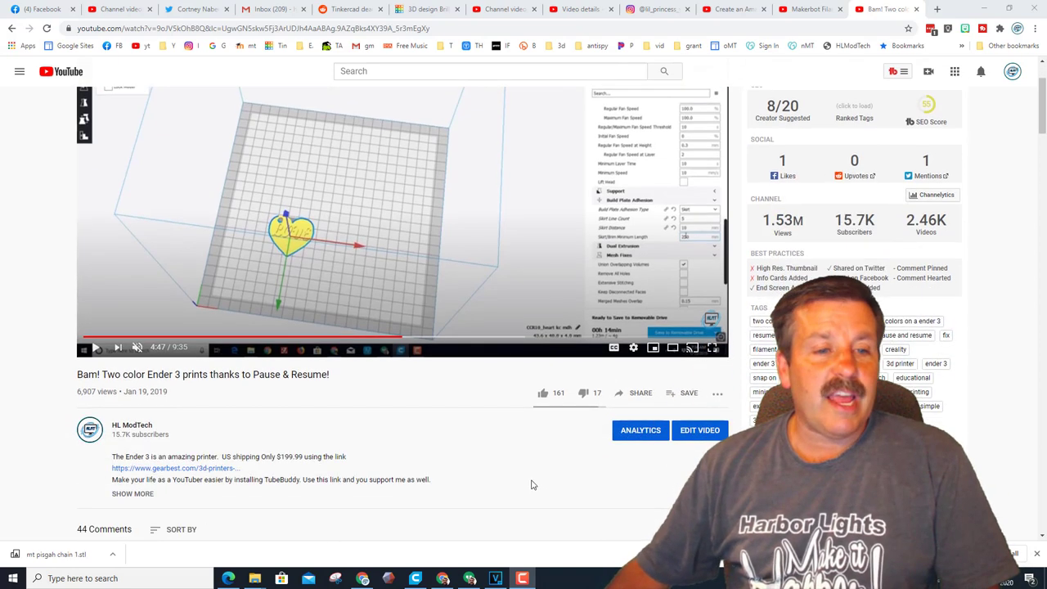
scroll(532, 485, down, 4)
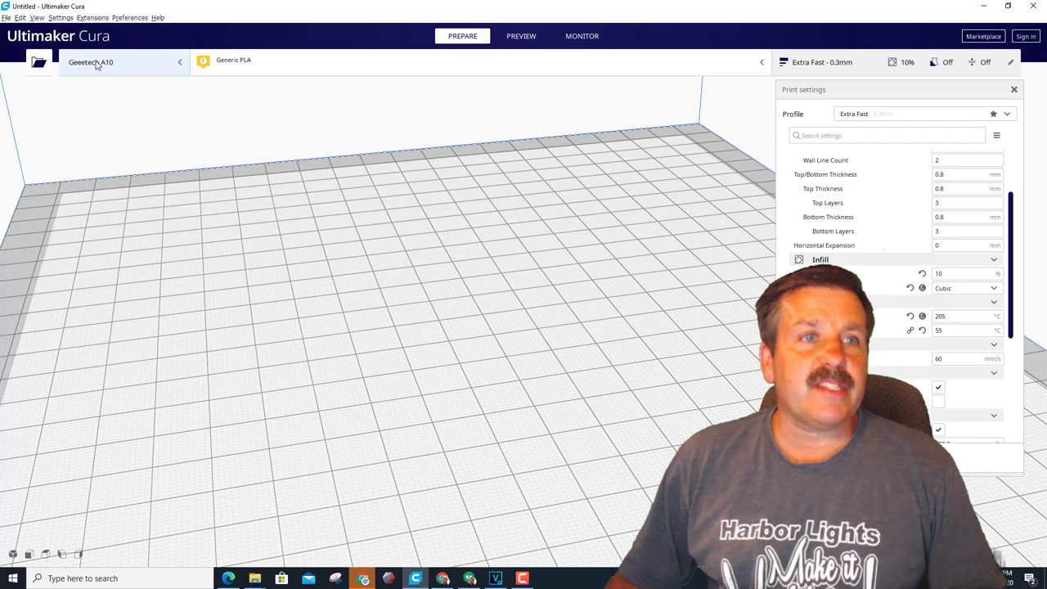
Step: Load heart kc mdh.stl from the 3dmodeling folder, found by searching 'heart kc'
click(38, 63)
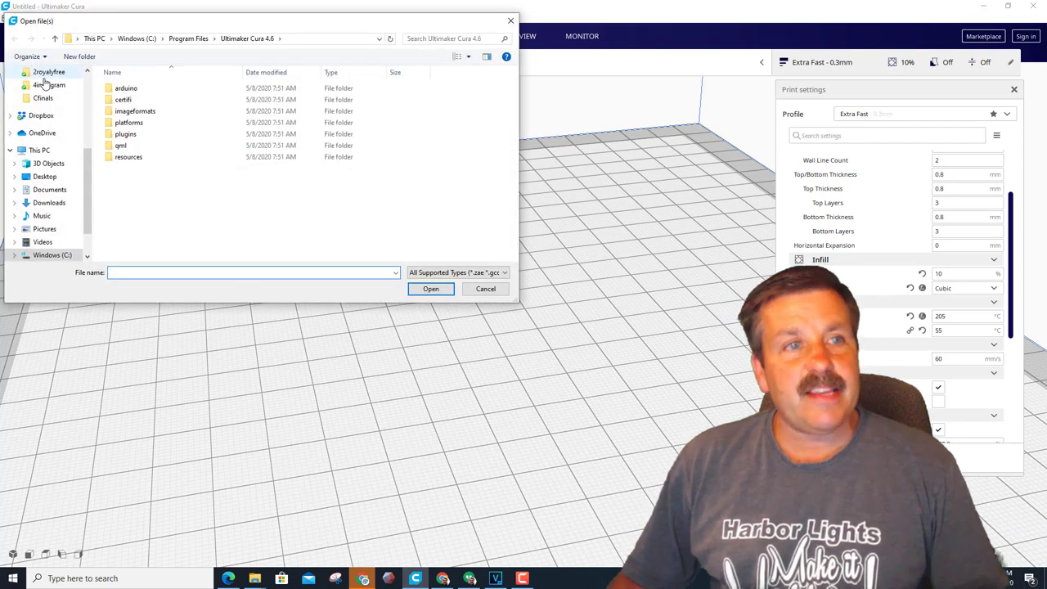
scroll(45, 81, up, 4)
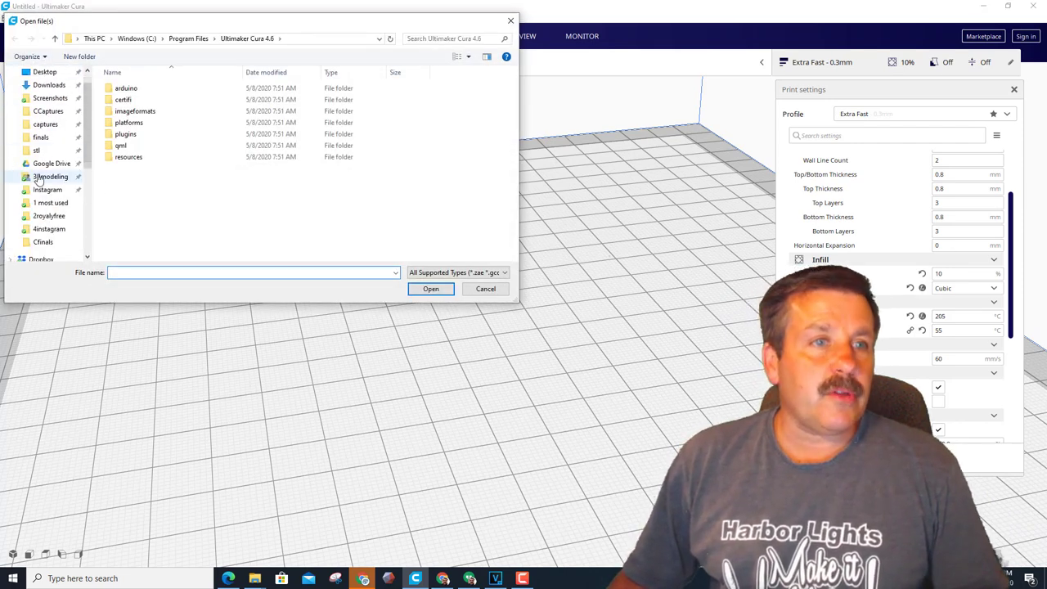
click(41, 177)
click(427, 38)
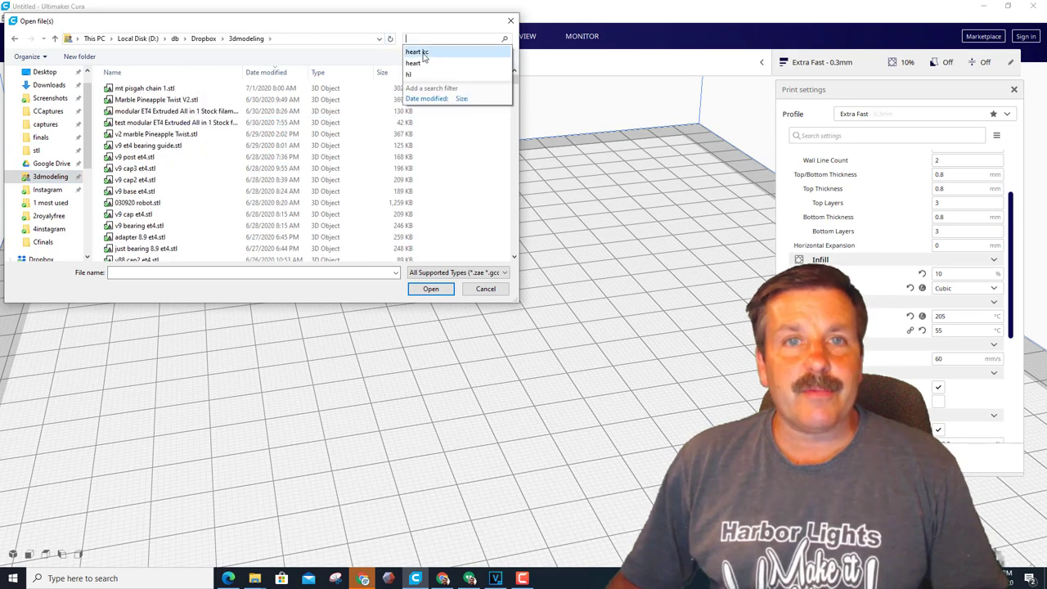
click(417, 51)
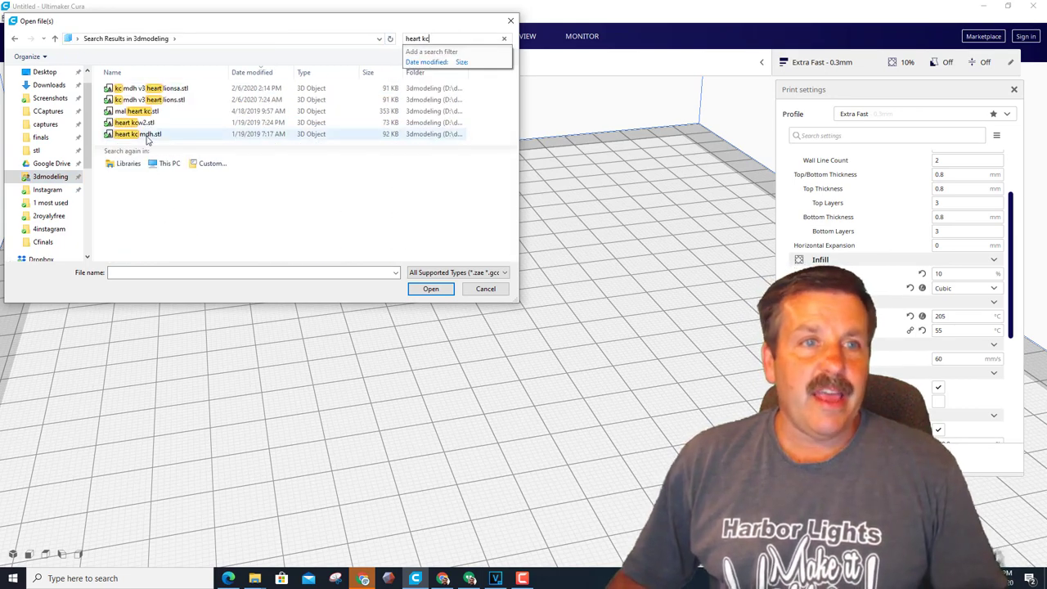
double_click(148, 137)
Step: Delete the leftover Filament Change post-processing script from the heart's slice
scroll(461, 256, up, 5)
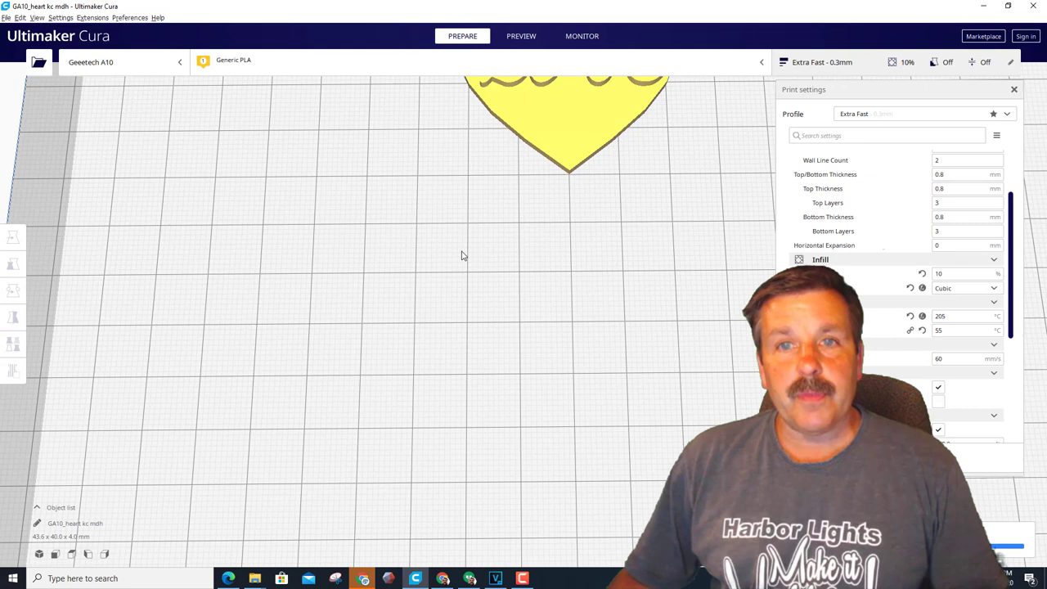
scroll(463, 229, down, 5)
scroll(533, 193, up, 1)
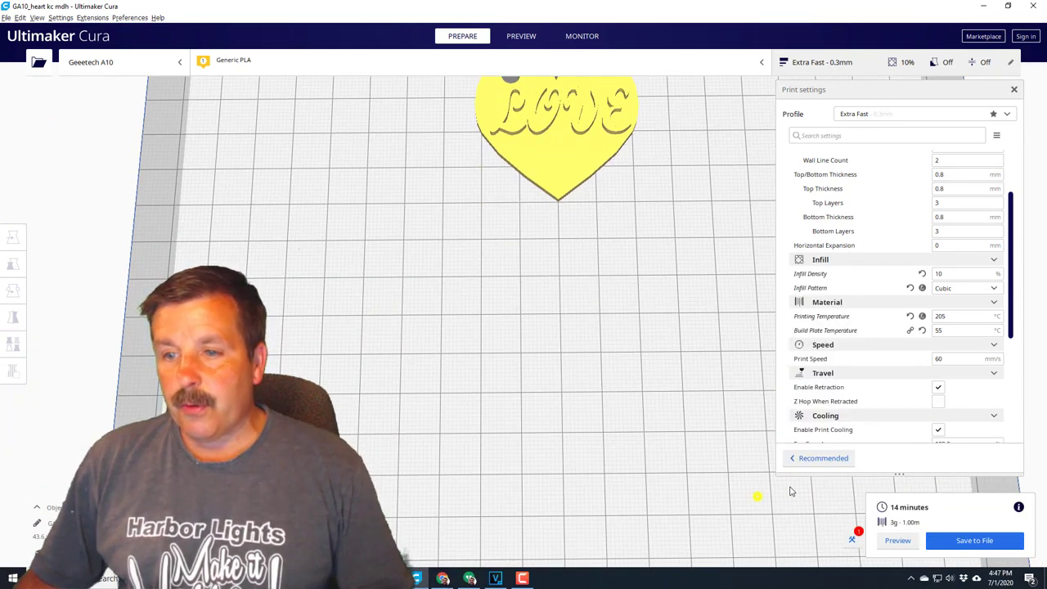
right_drag(790, 491, 832, 521)
click(854, 540)
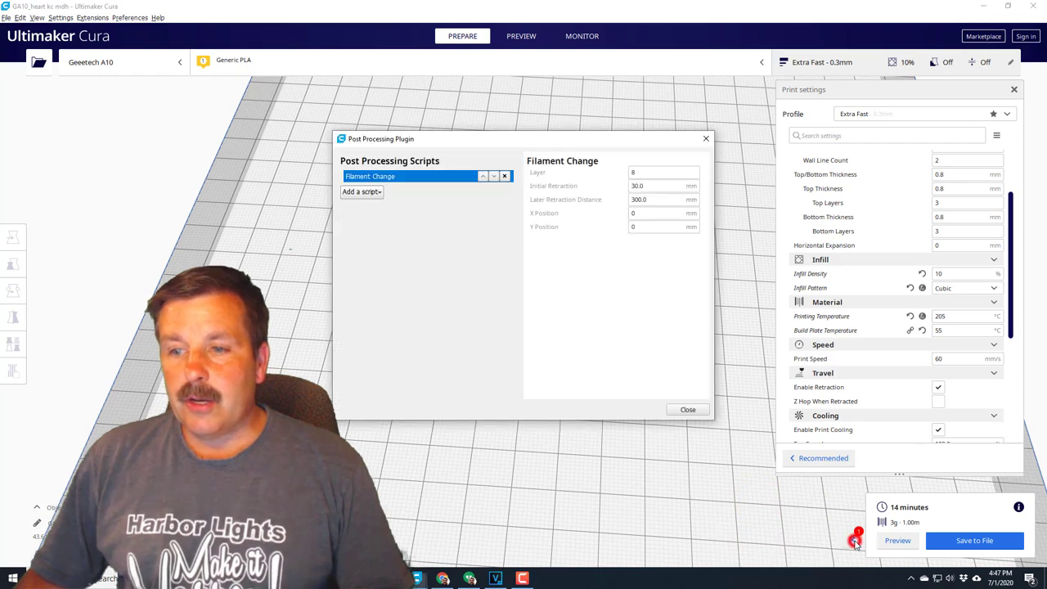
click(505, 176)
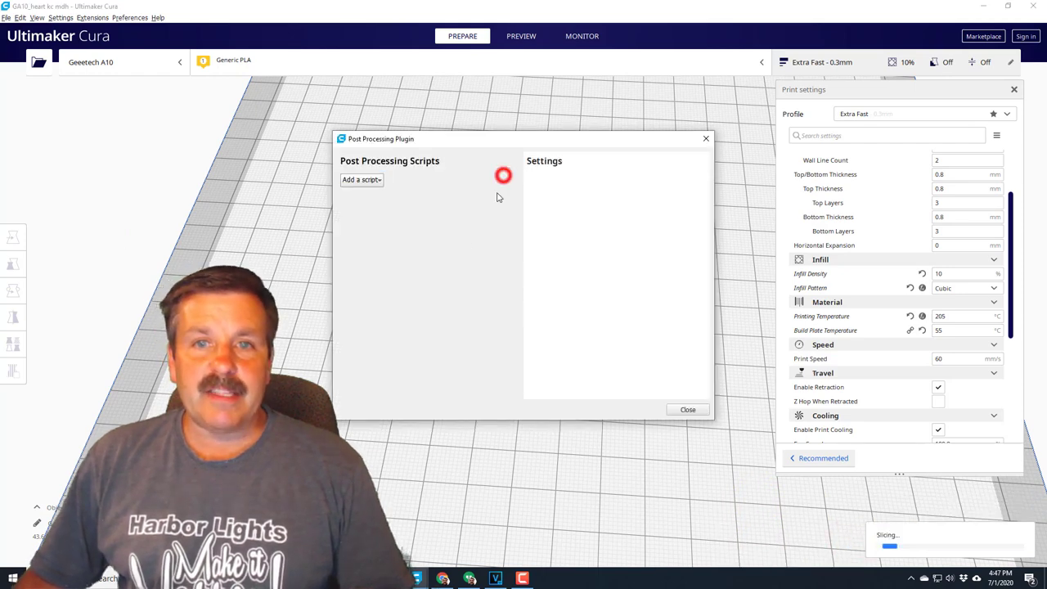
click(705, 138)
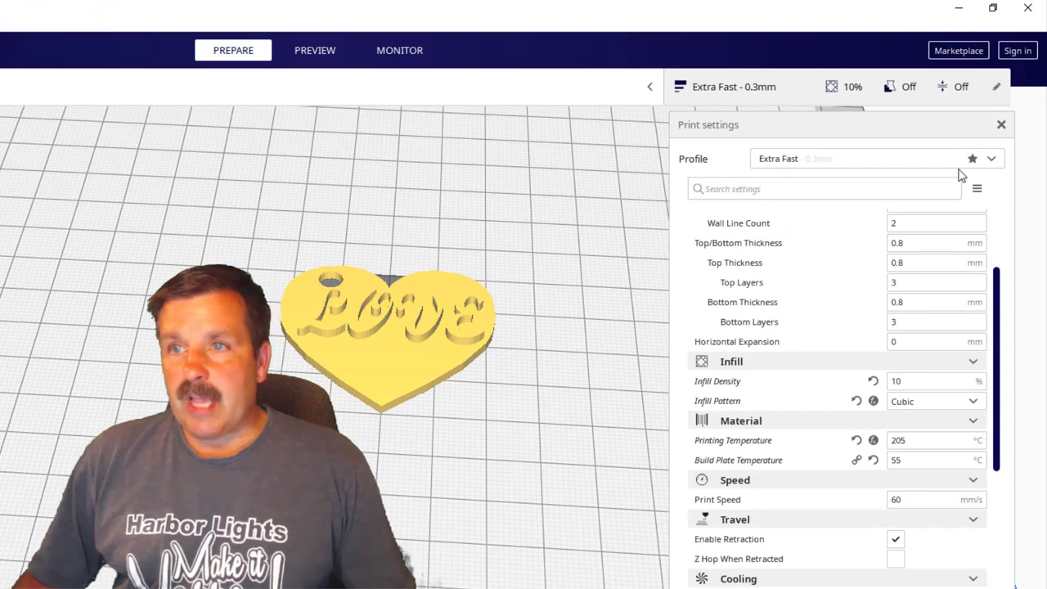
Step: Preview the sliced heart at a lower tilt and step the layer slider down to layer 7
click(304, 53)
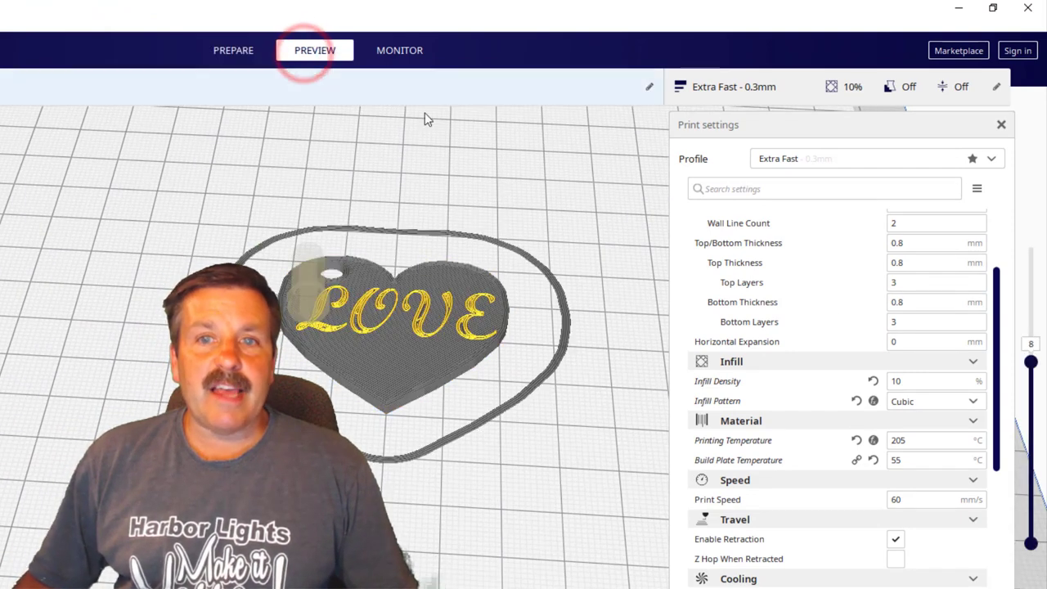
click(556, 395)
right_drag(576, 439, 585, 406)
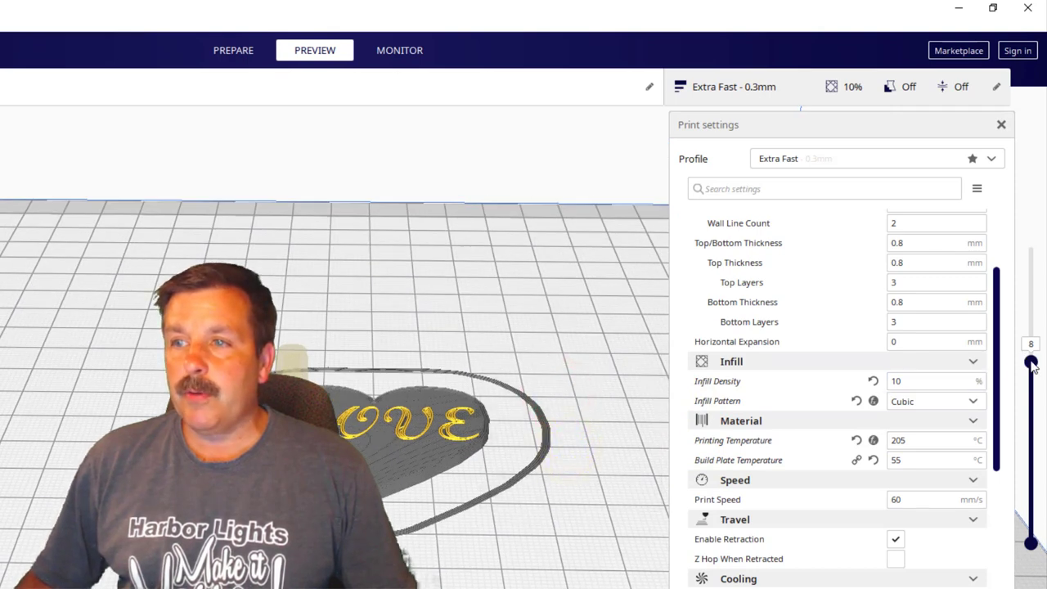
drag(1031, 362, 1002, 376)
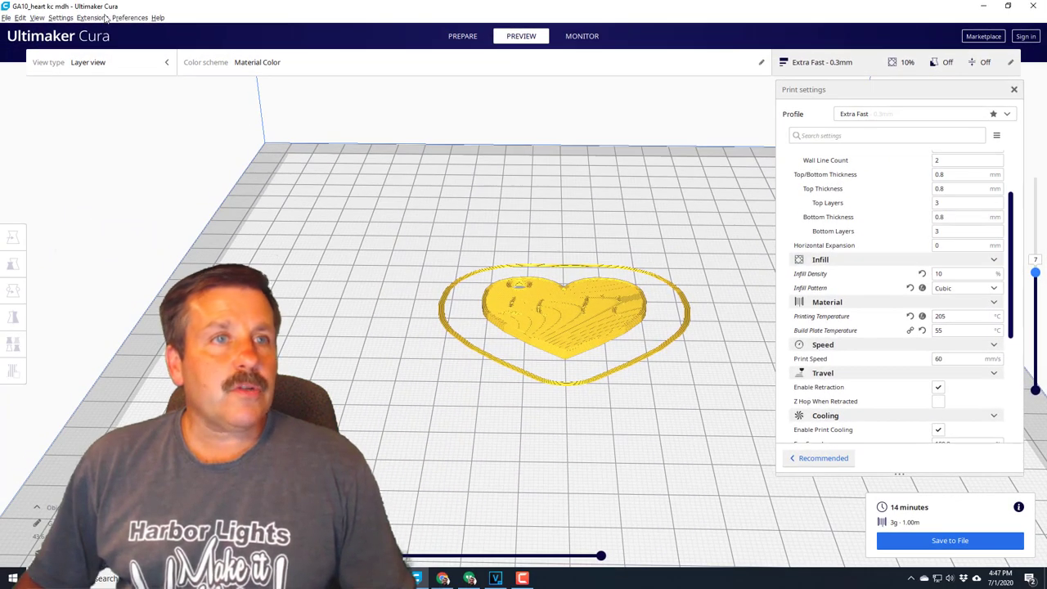
Step: Add a Filament Change script under Modify G-Code with its Layer set to 7
click(91, 18)
mouse_move(122, 51)
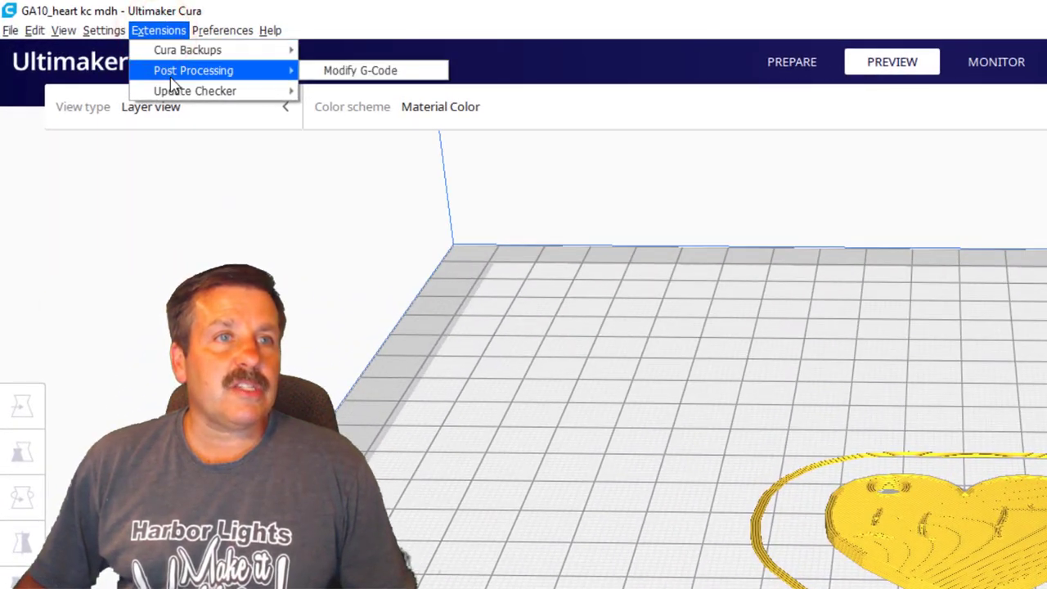
click(368, 74)
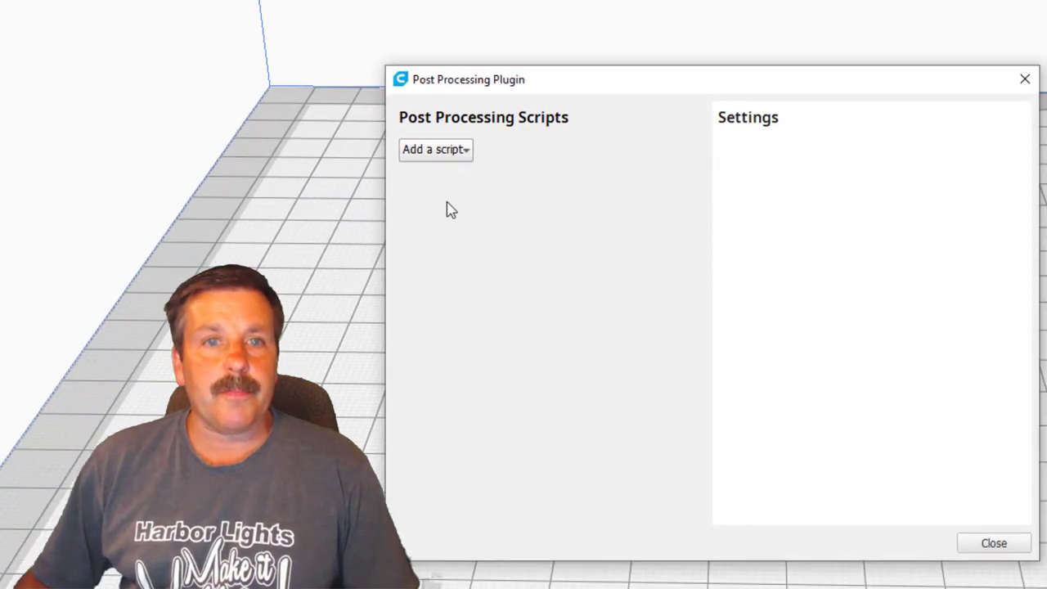
click(622, 310)
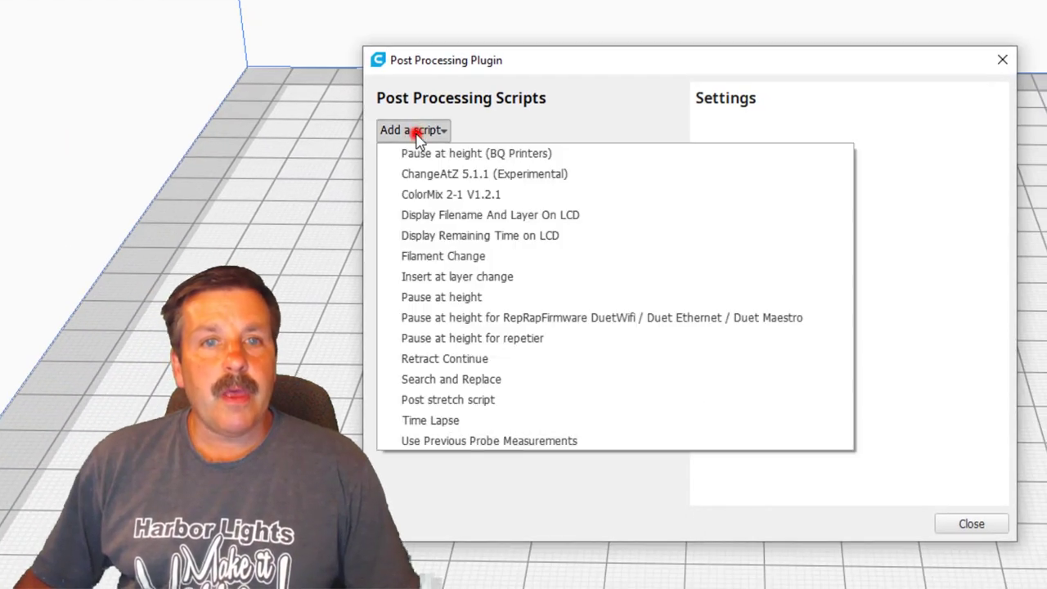
click(446, 256)
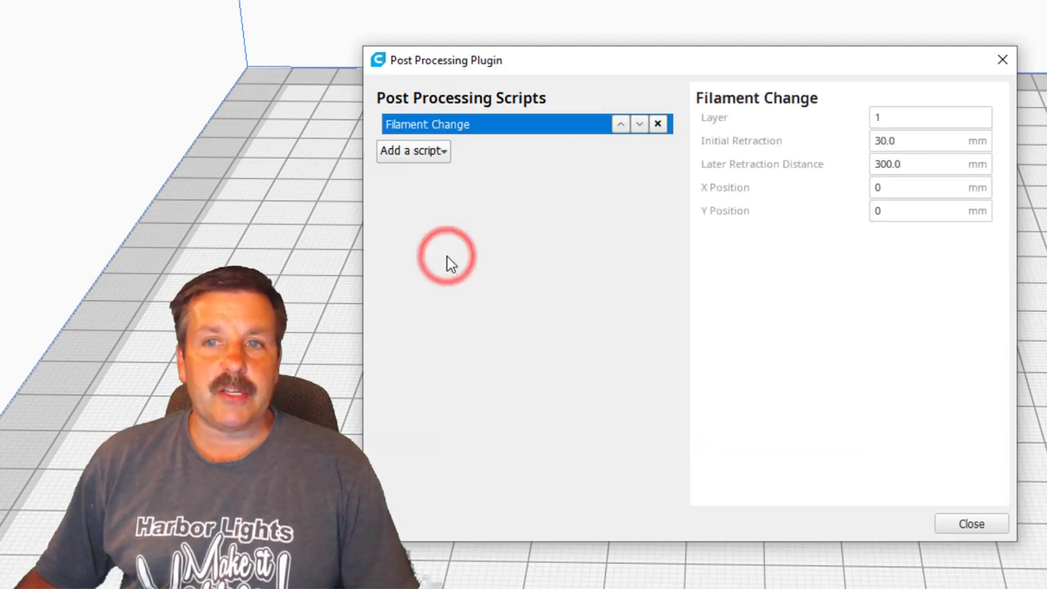
double_click(889, 119)
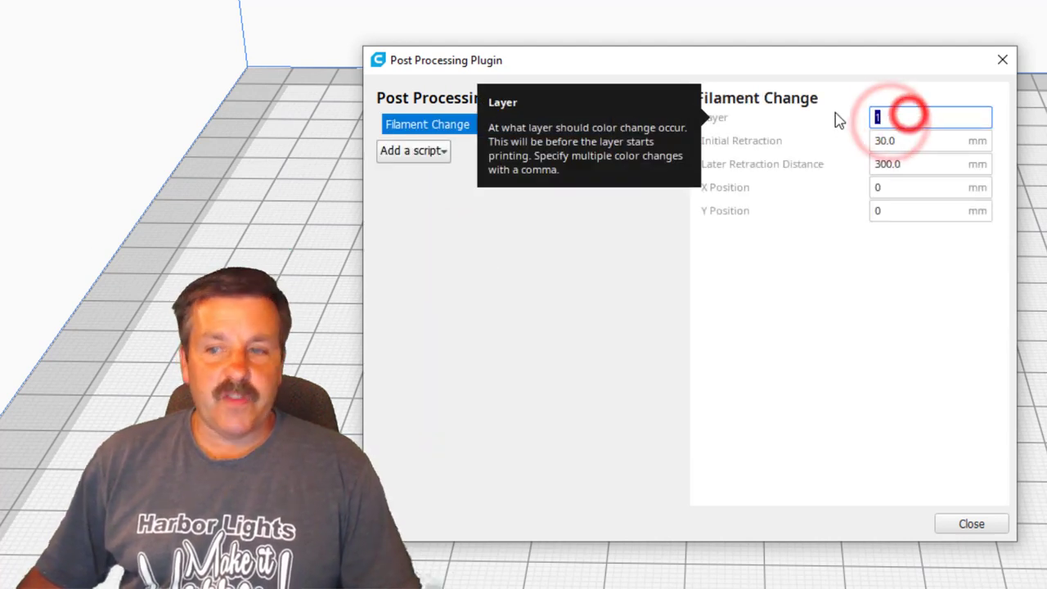
text(7)
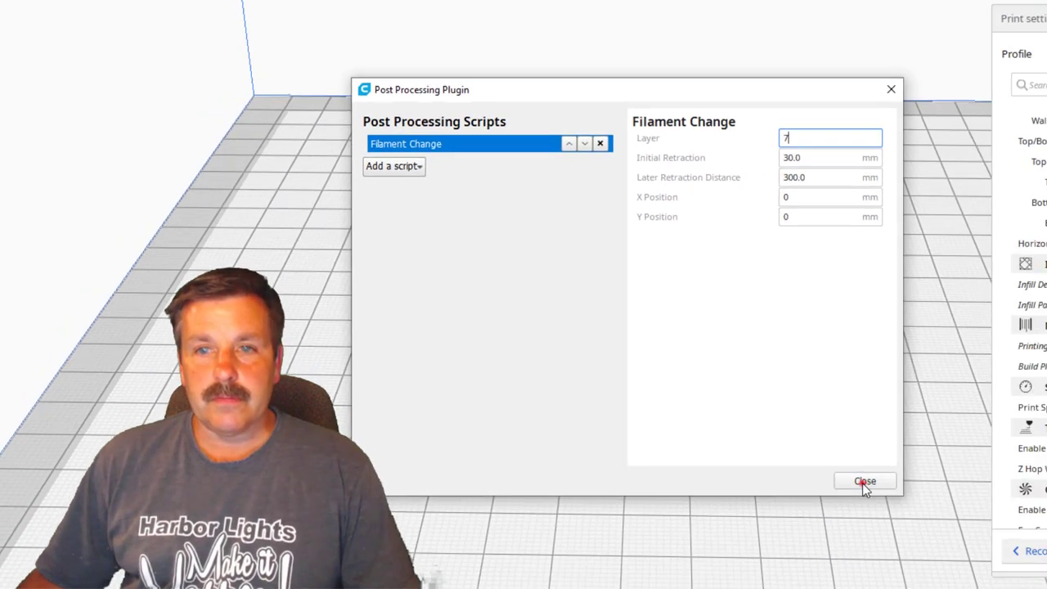
Step: Close the post-processing scripts and print the heart via USB on the Geeetech A10
click(971, 524)
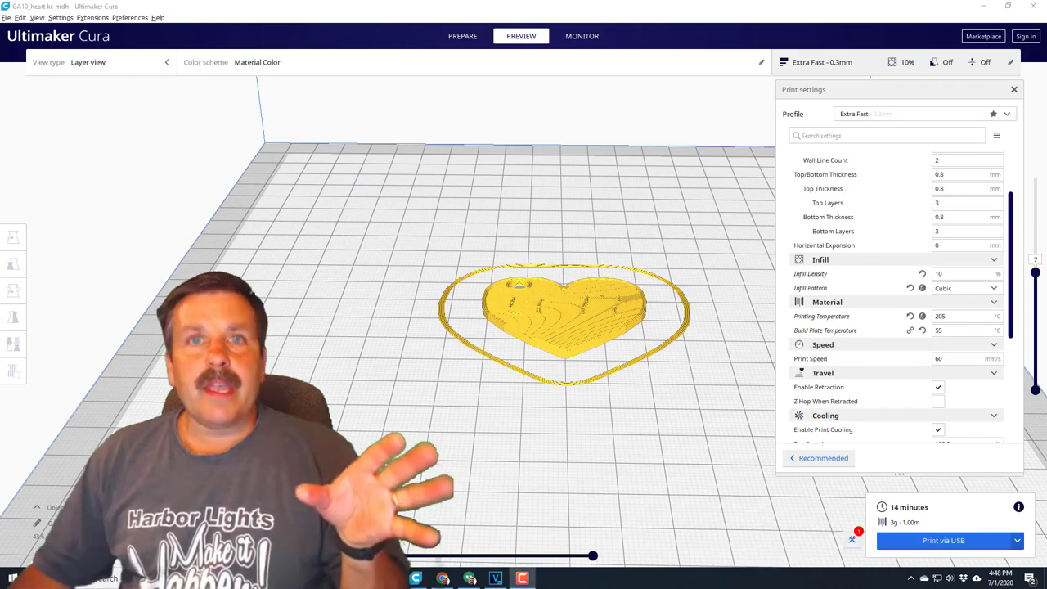
click(940, 543)
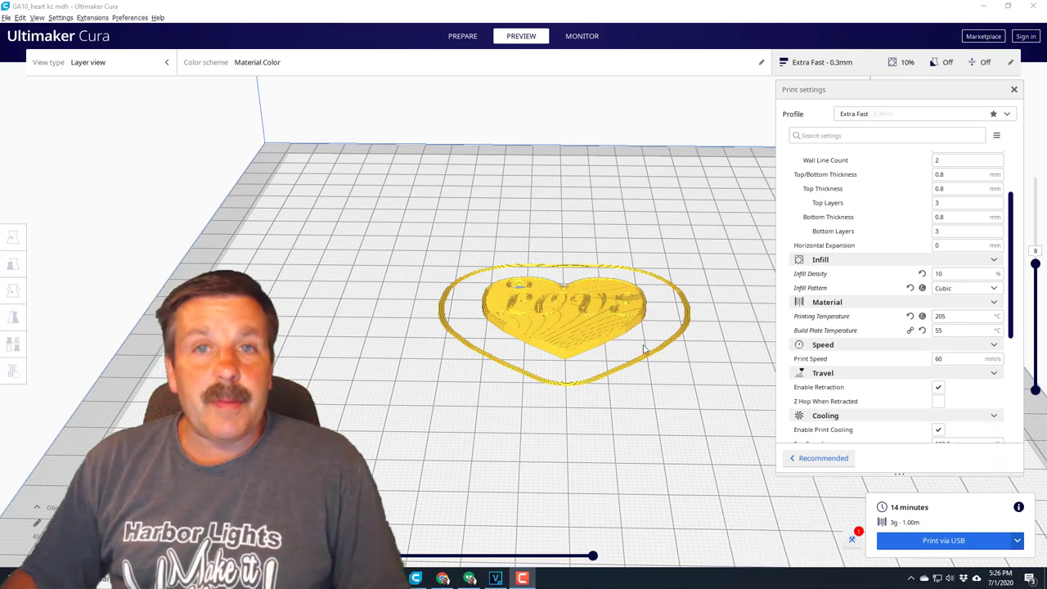
Step: Remove the Filament Change script from Extensions > Post Processing > Modify G-Code
click(92, 17)
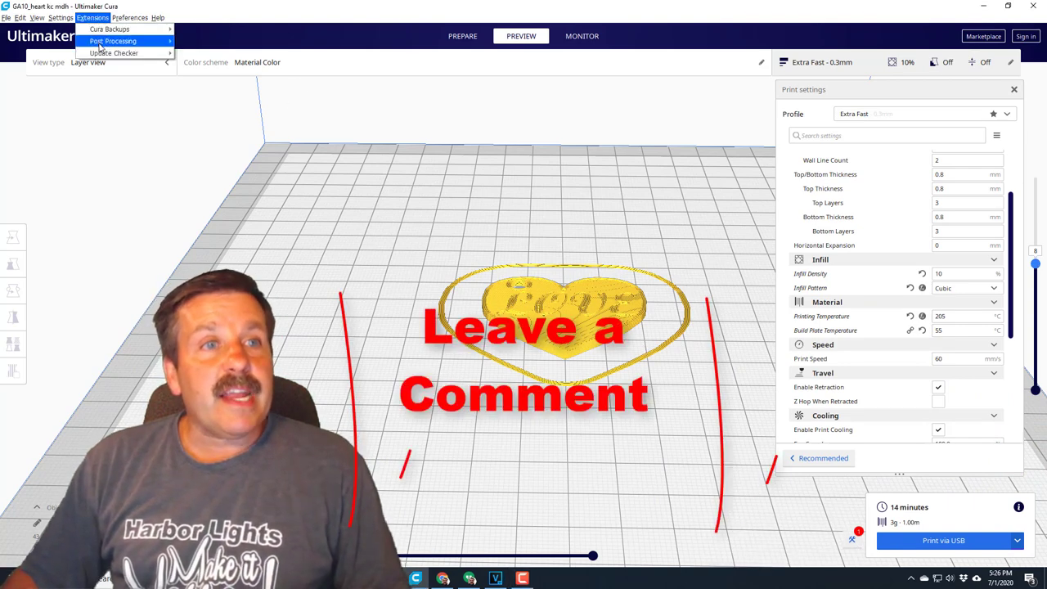
mouse_move(116, 40)
click(197, 40)
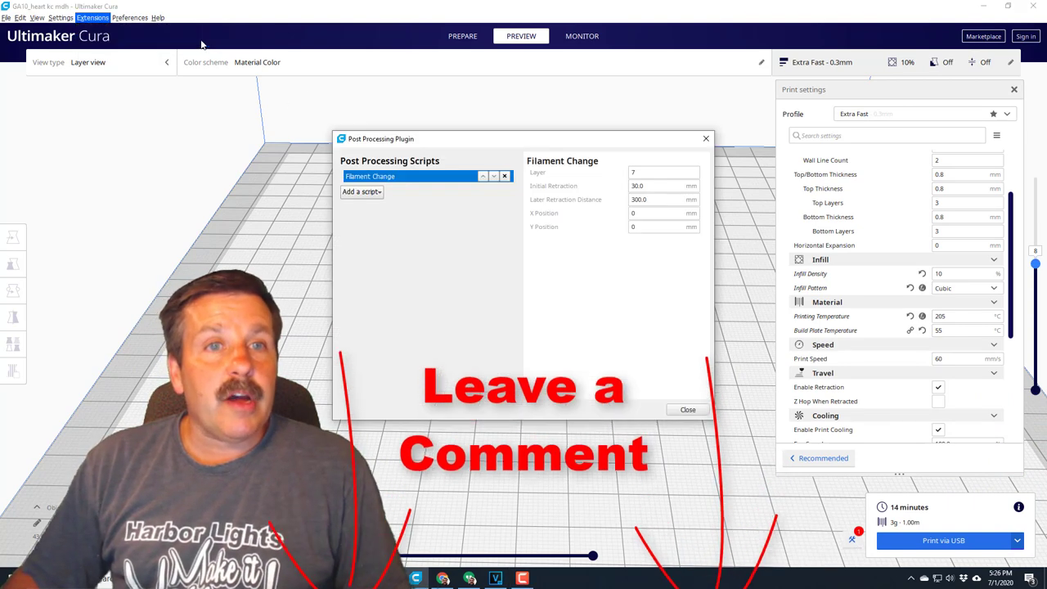
click(505, 176)
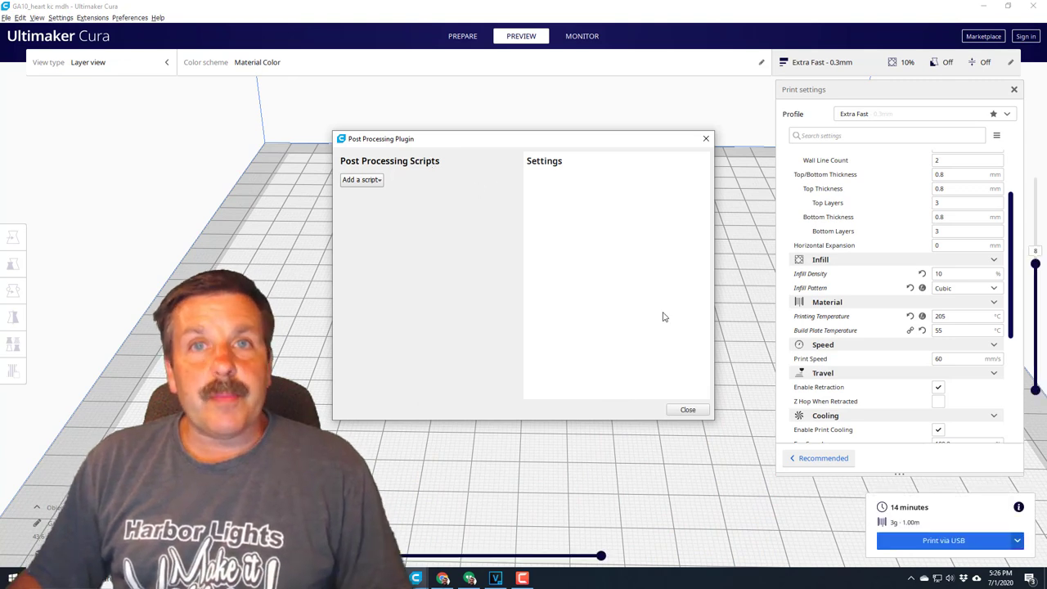